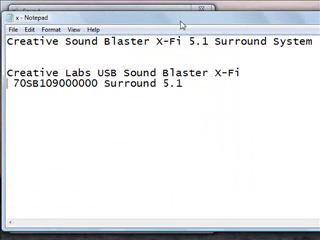
Drag the Notepad notes aside to reveal the Sound dialog's recording devices list.
{"action": "mouse_move", "coordinate": [182, 18]}
{"action": "left_mouse_down"}
{"action": "mouse_move", "coordinate": [201, 55]}
{"action": "mouse_move", "coordinate": [182, 22]}
{"action": "mouse_move", "coordinate": [184, 19]}
{"action": "left_mouse_up"}
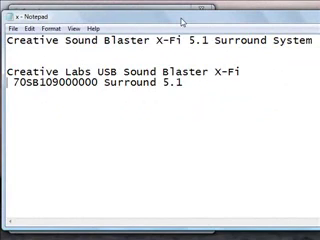
{"action": "left_click_drag", "start_coordinate": [182, 21], "coordinate": [182, 24]}
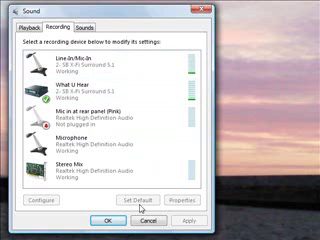
{"action": "left_click", "coordinate": [106, 91]}
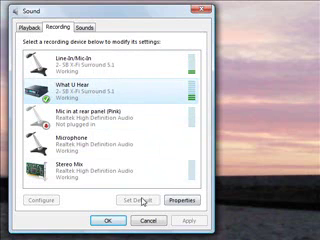
{"action": "left_click", "coordinate": [182, 201]}
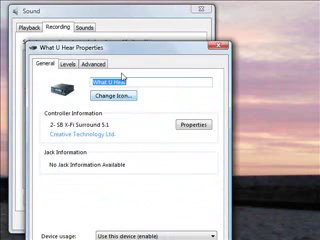
{"action": "left_click_drag", "start_coordinate": [125, 50], "coordinate": [130, 15]}
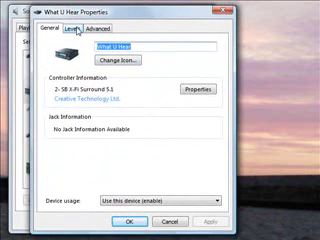
{"action": "left_click", "coordinate": [72, 29]}
{"action": "left_click", "coordinate": [98, 29]}
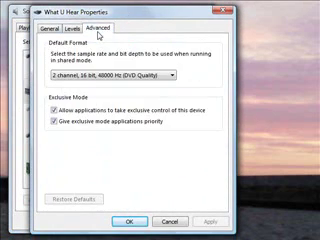
{"action": "left_click", "coordinate": [218, 12]}
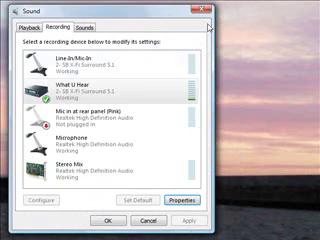
{"action": "left_click", "coordinate": [105, 65]}
{"action": "left_click", "coordinate": [185, 201]}
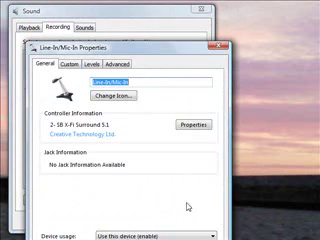
{"action": "left_click_drag", "start_coordinate": [117, 50], "coordinate": [112, 14]}
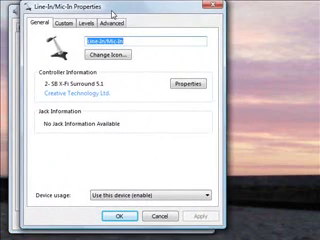
{"action": "left_click", "coordinate": [64, 26]}
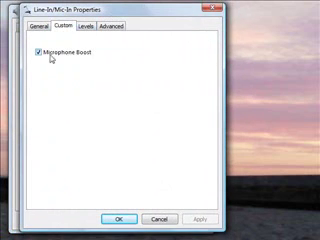
{"action": "left_click", "coordinate": [86, 26]}
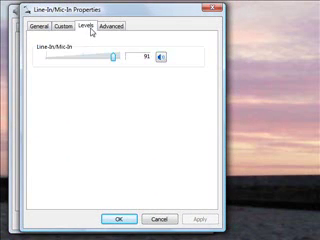
{"action": "left_click", "coordinate": [213, 10]}
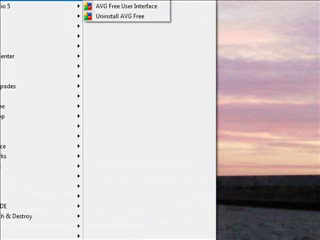
{"action": "mouse_move", "coordinate": [138, 36]}
{"action": "left_click", "coordinate": [238, 56]}
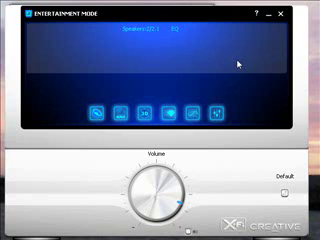
{"action": "left_click", "coordinate": [216, 116]}
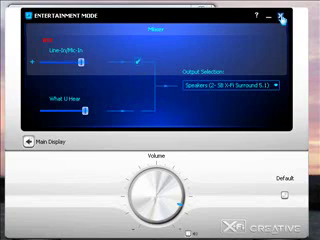
{"action": "left_click", "coordinate": [281, 17]}
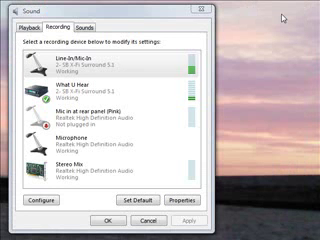